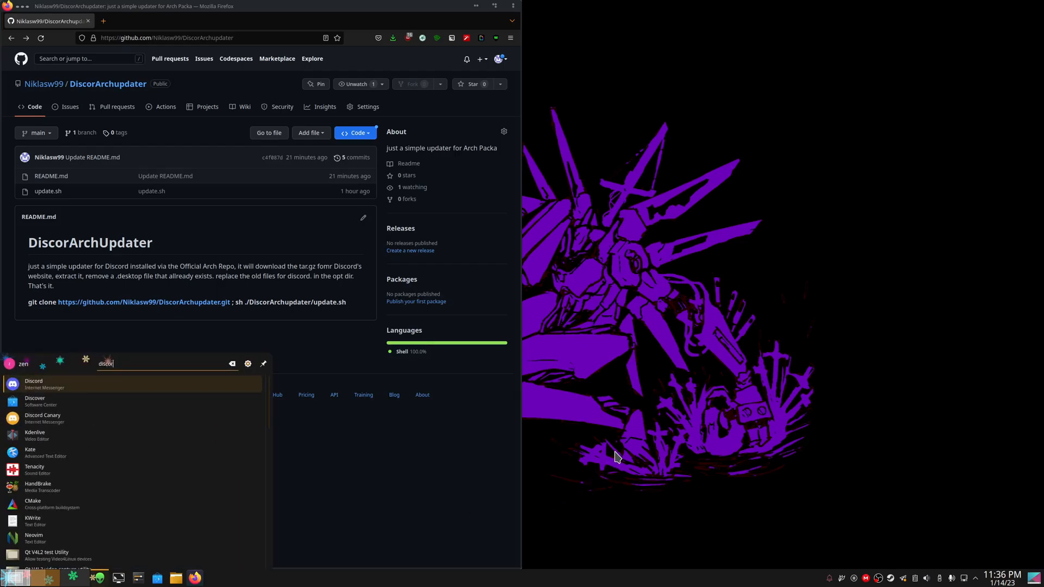
Launch Discord from the app search and drag its update notice to the right half
key(Return)
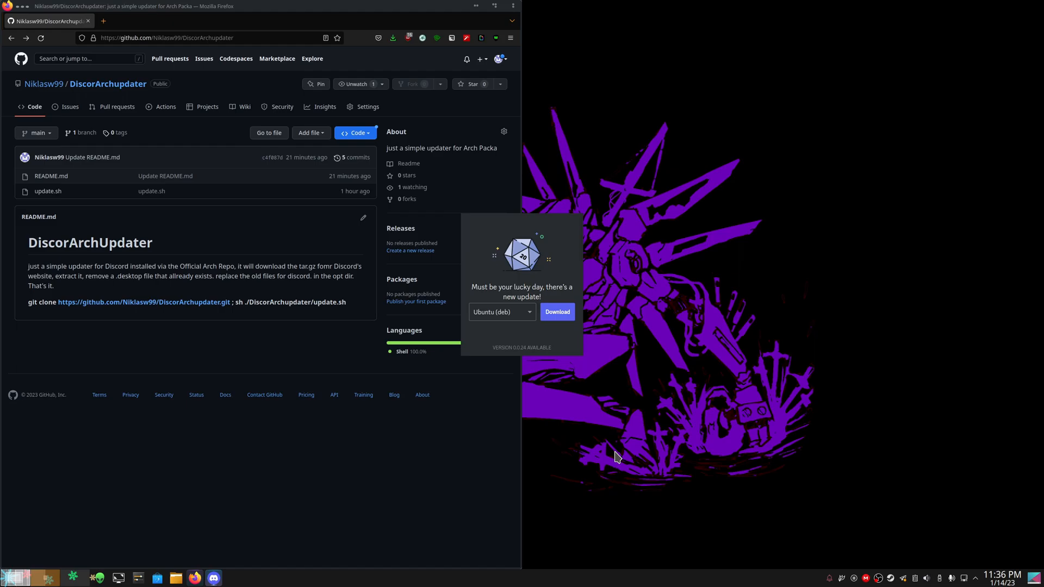
drag(520, 233, 692, 203)
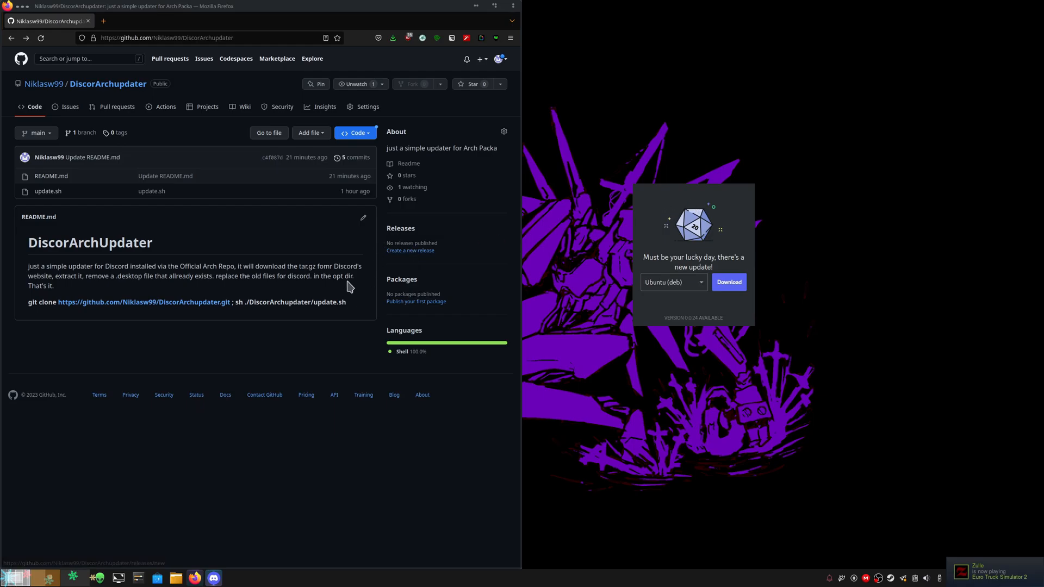
Inspect the version number in the update.sh download URL, then return to the repository page
click(48, 190)
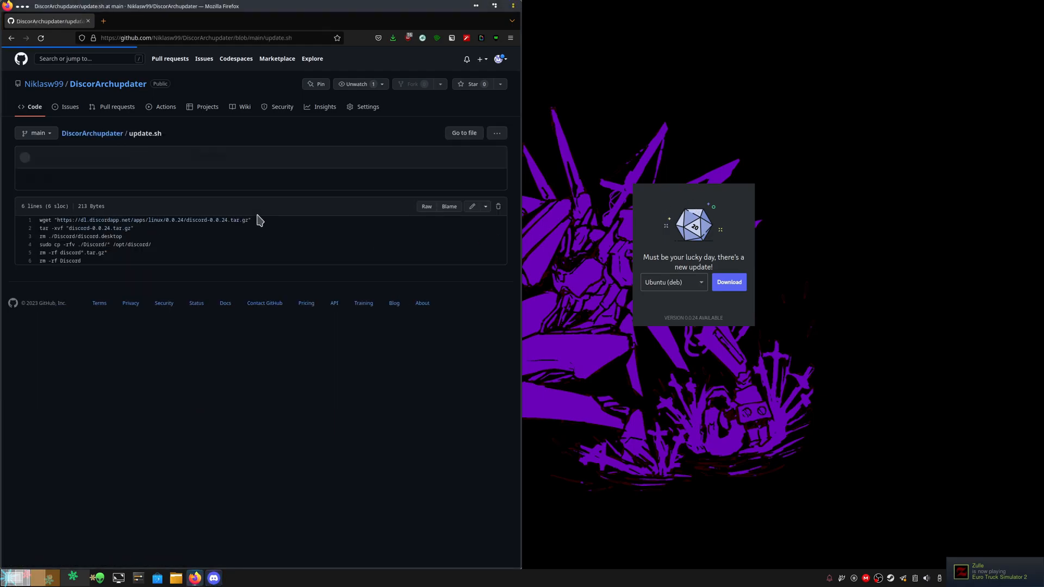
key(alt+Left)
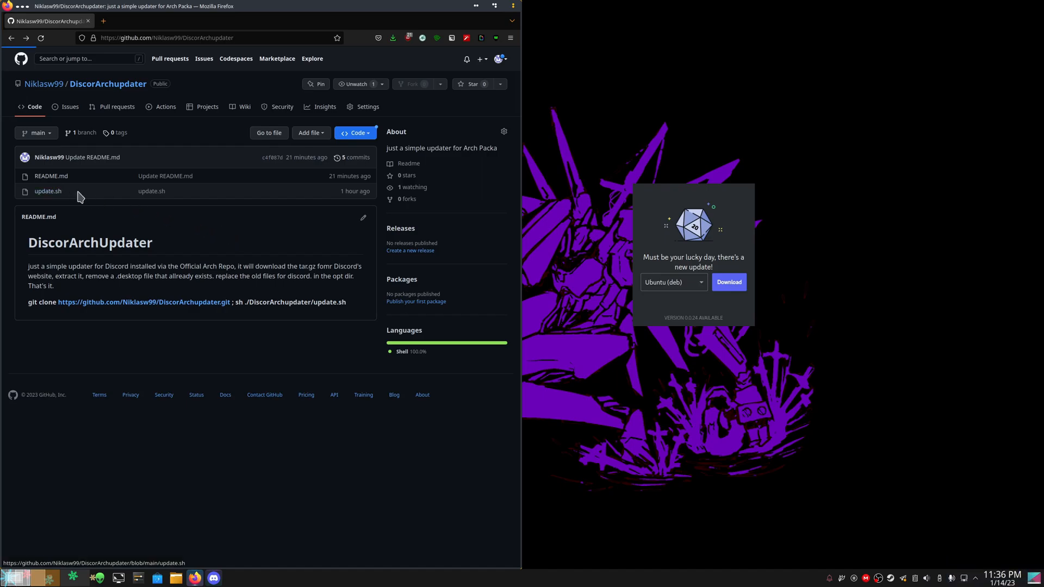
click(47, 192)
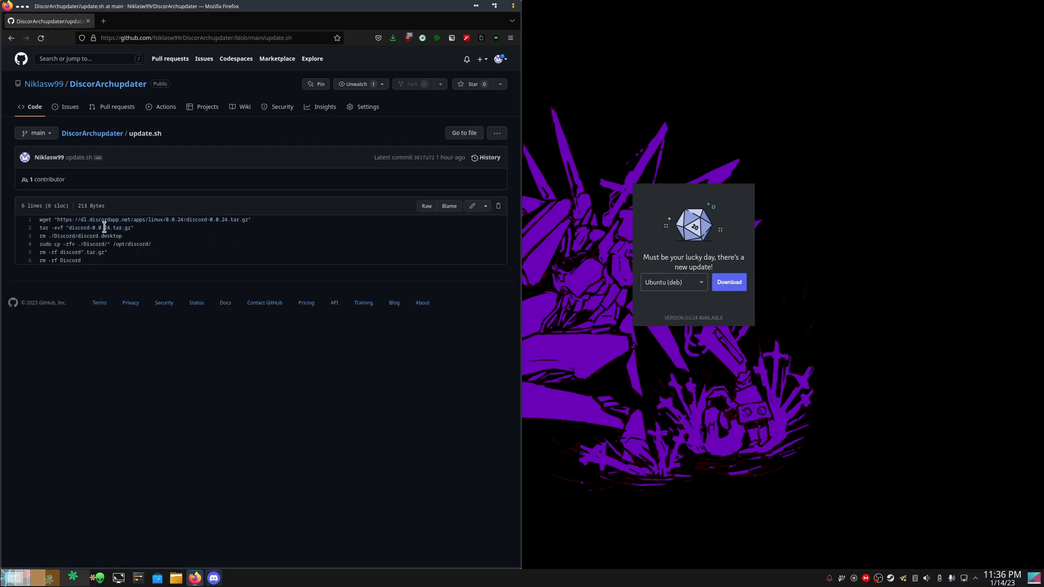
double_click(223, 219)
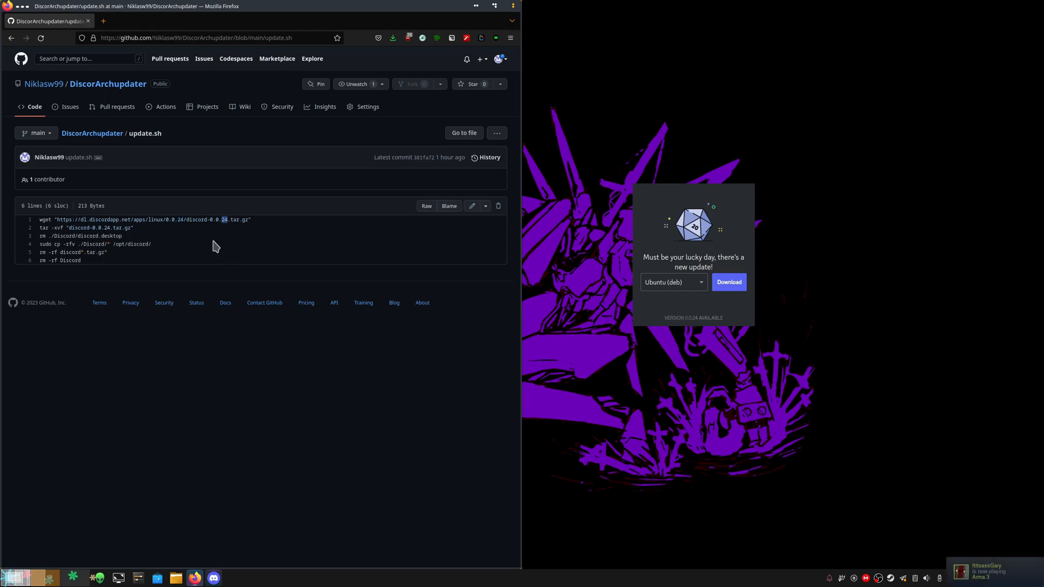
key(alt+Left)
Copy the README's whole git clone and run command line
drag(345, 302, 30, 302)
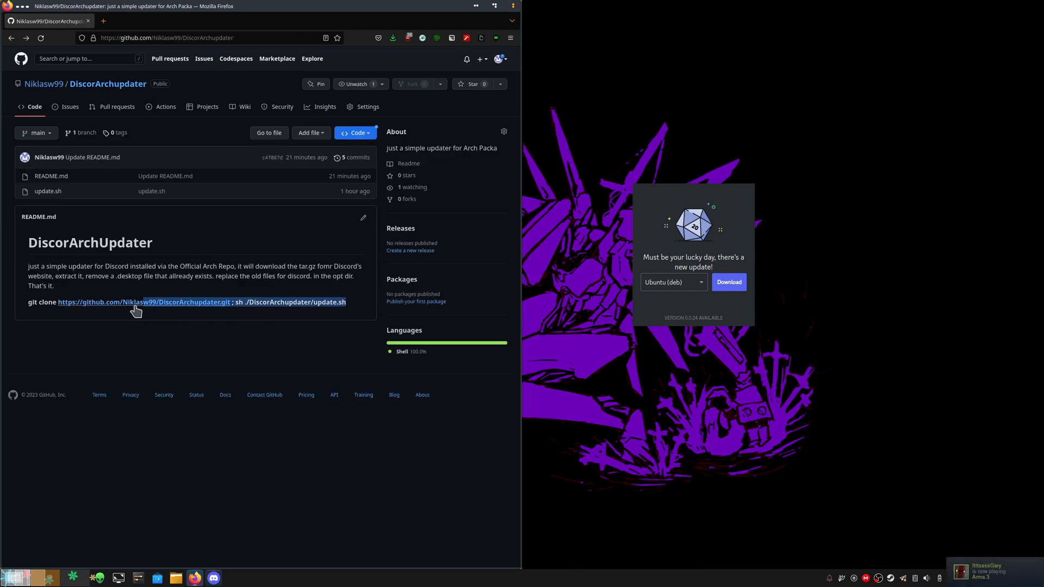
right_click(30, 304)
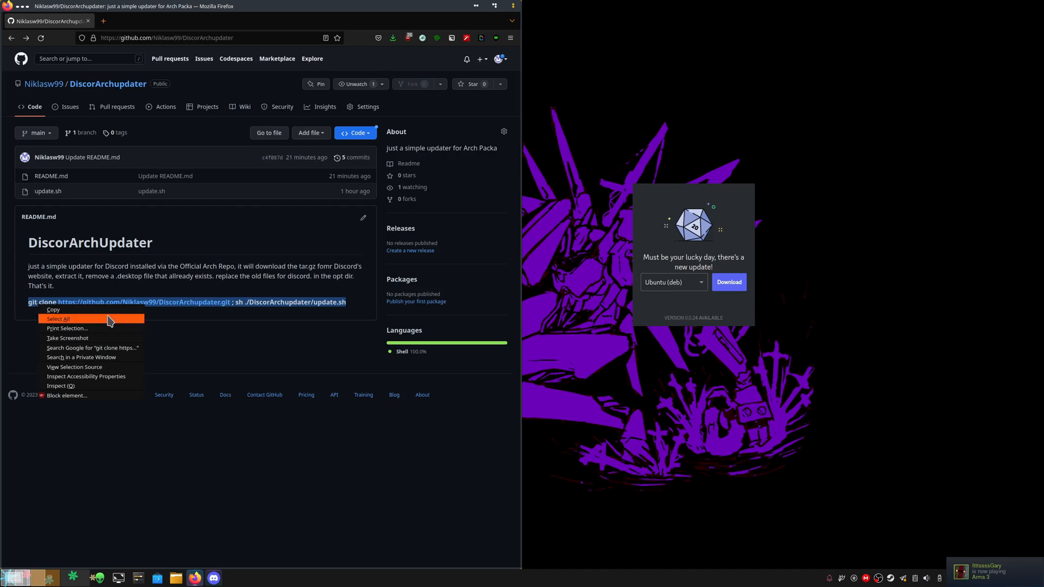
click(55, 309)
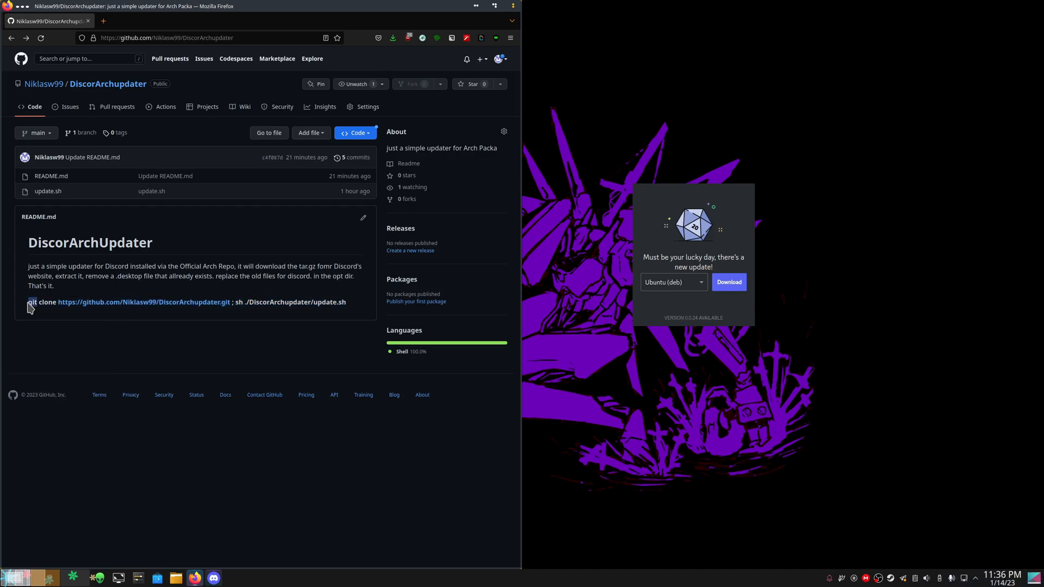
Run the pasted clone-and-update command in a new Konsole and confirm the sudo password
drag(28, 302, 350, 305)
key(super)
text(konsole)
key(Return)
key(ctrl+shift+v)
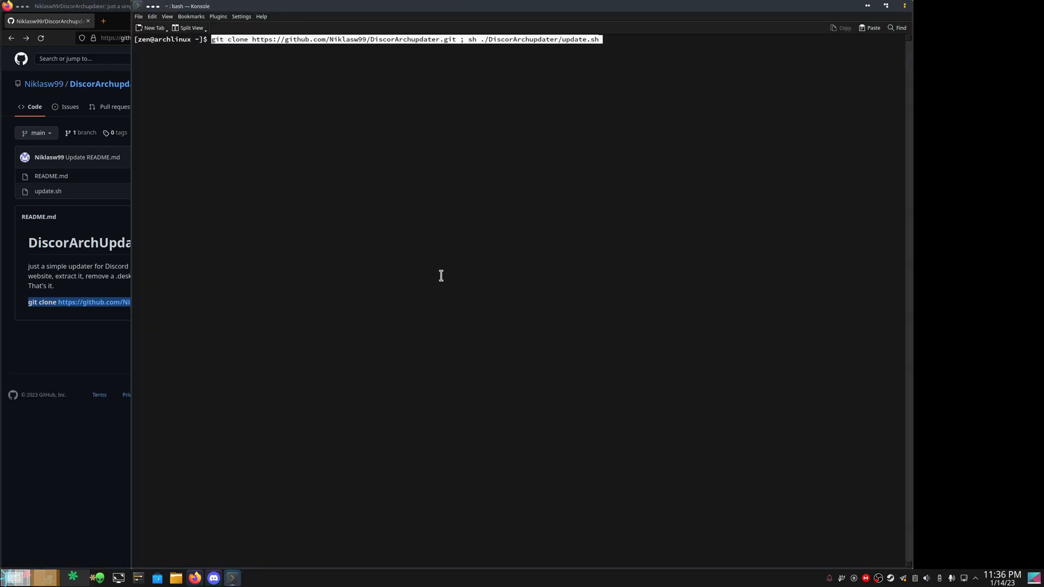
key(Return)
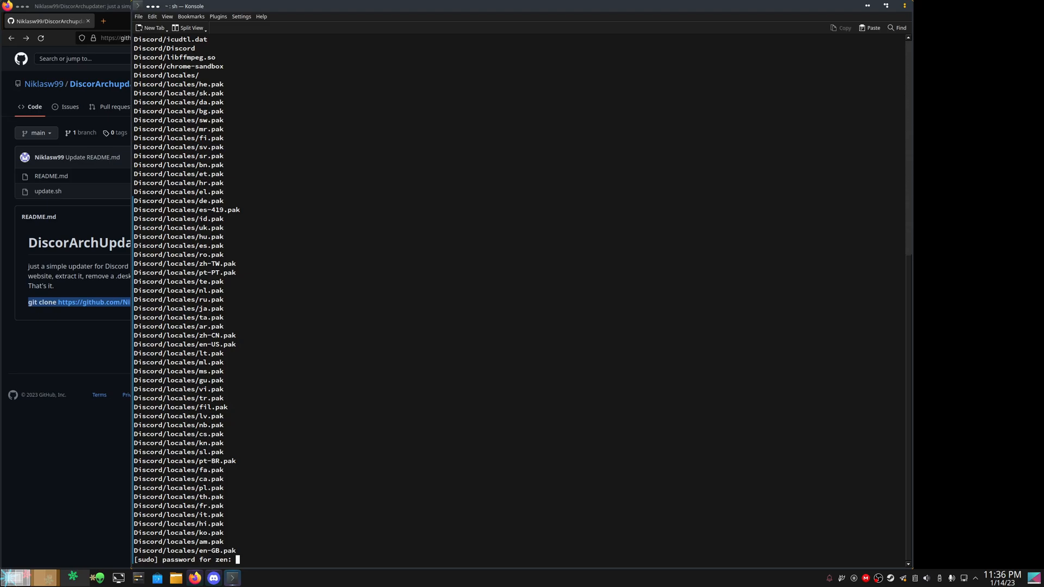
text(password)
key(Return)
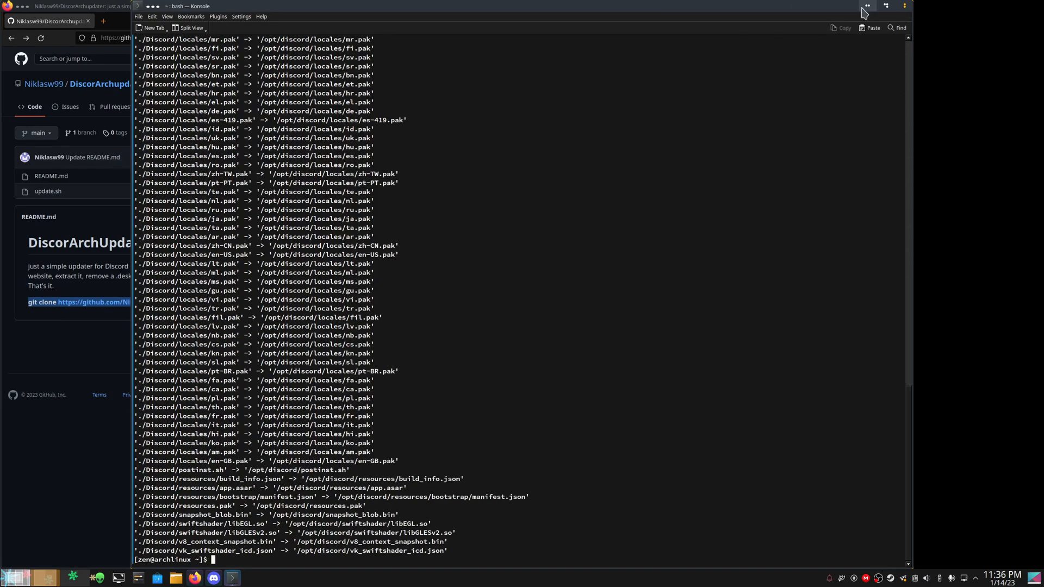
Hide the terminal, close the old update notice and relaunch the updated Discord
click(868, 6)
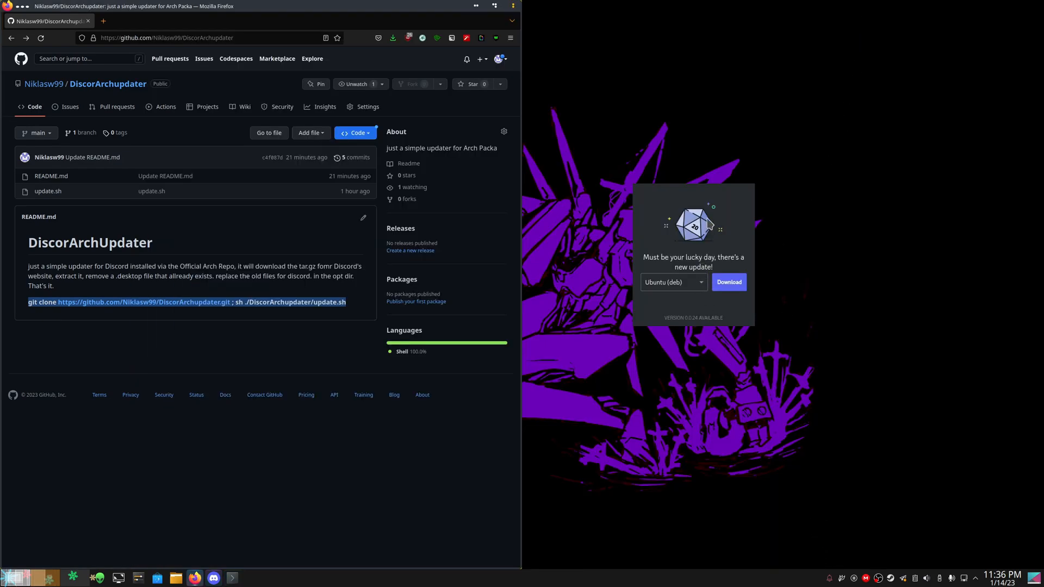
drag(709, 215, 689, 260)
key(alt+F4)
key(super)
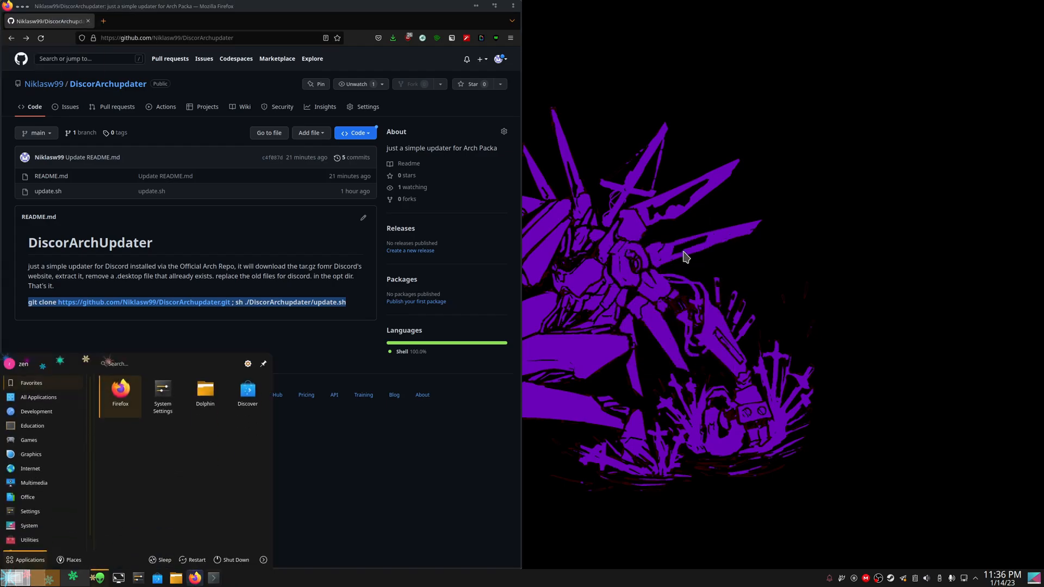
key(super)
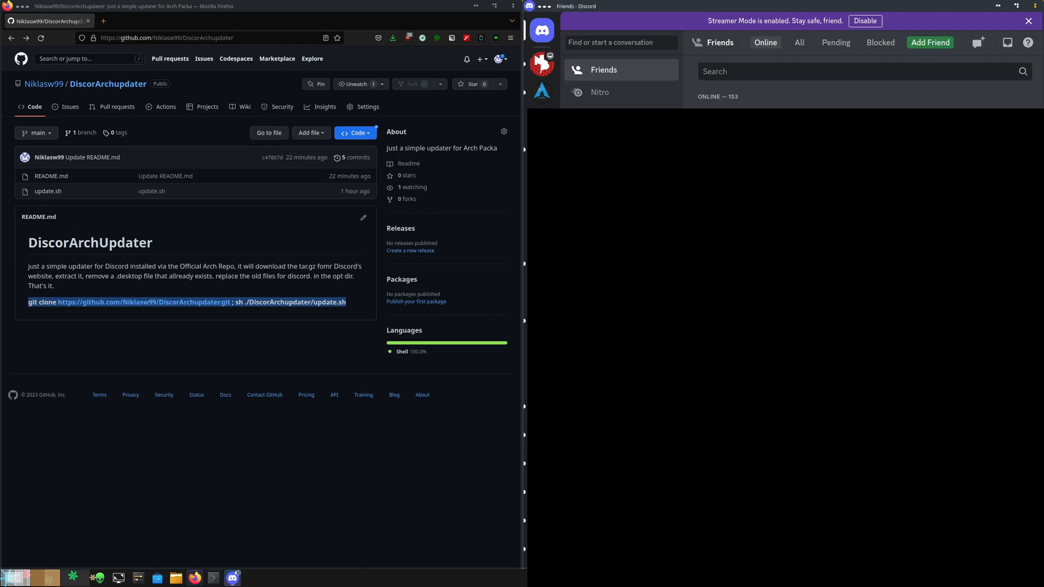
Enter the Arch Installer server and switch to its #help channel
click(542, 91)
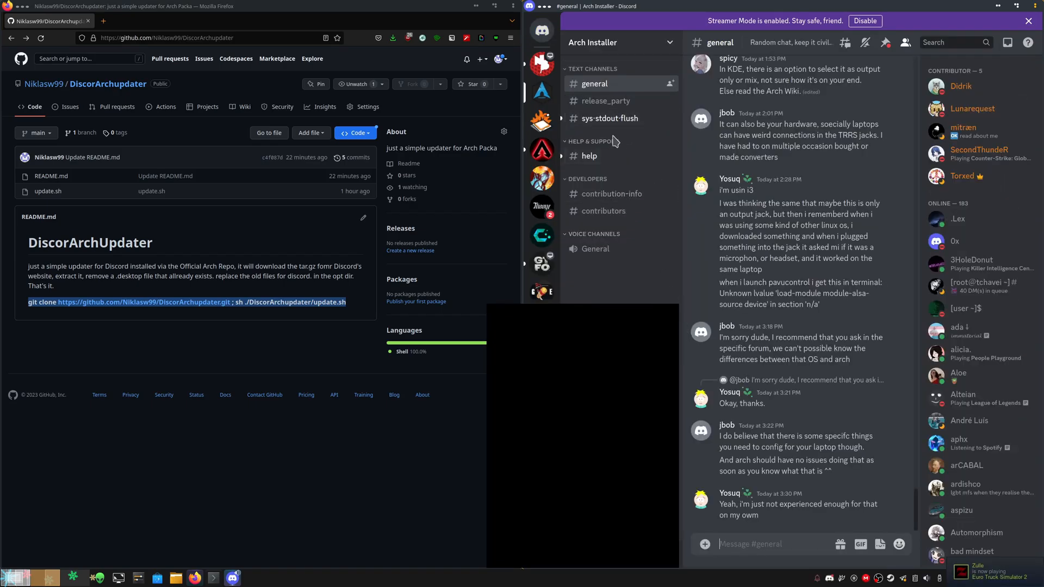
click(589, 156)
scroll(790, 310, down, 5)
scroll(789, 309, down, 3)
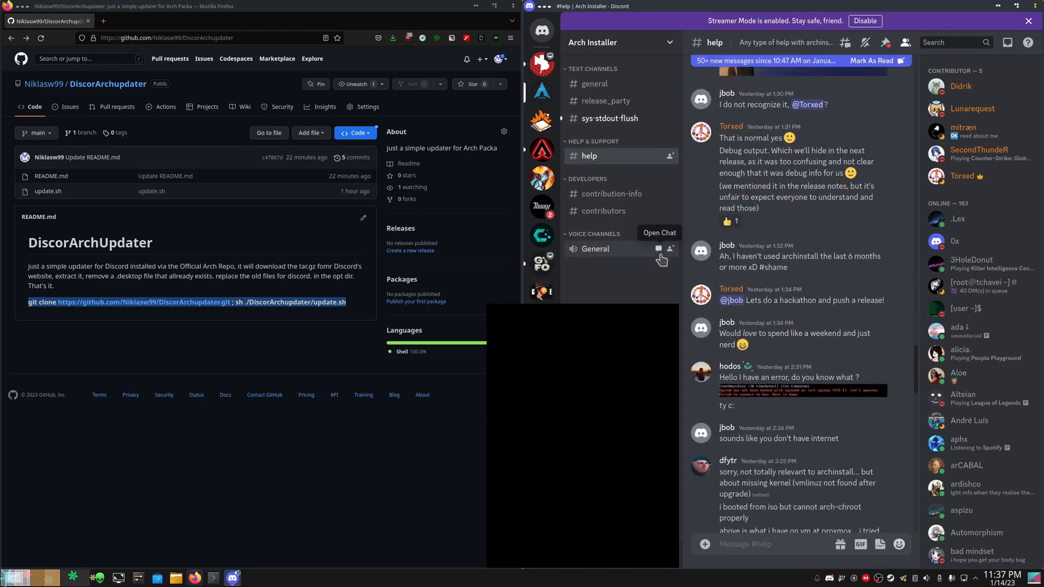